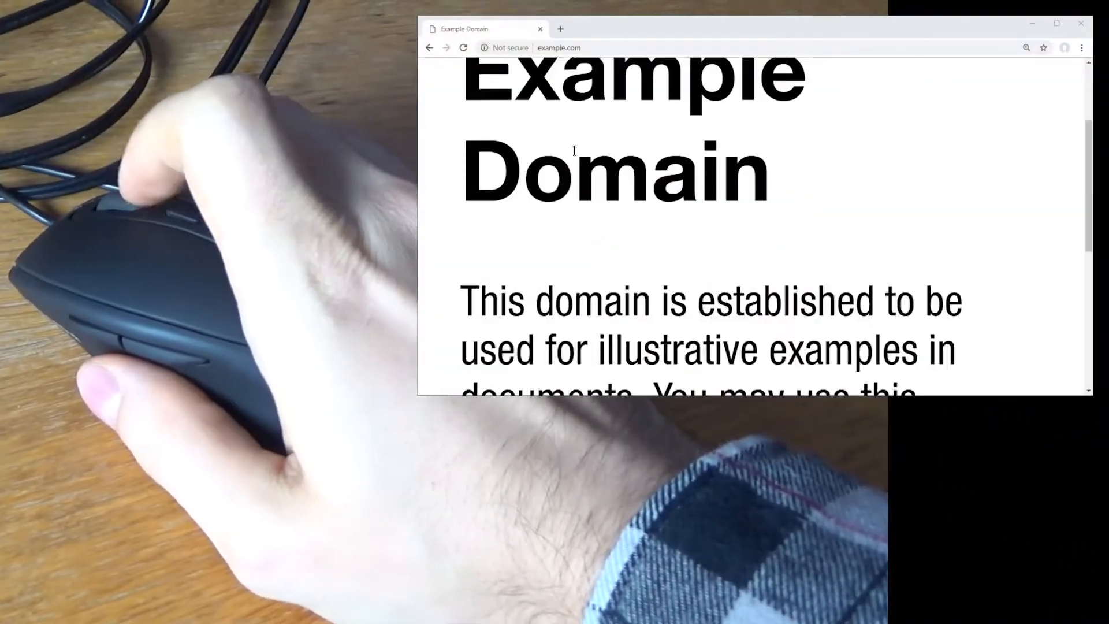
pyautogui.scroll(3, 573, 151)
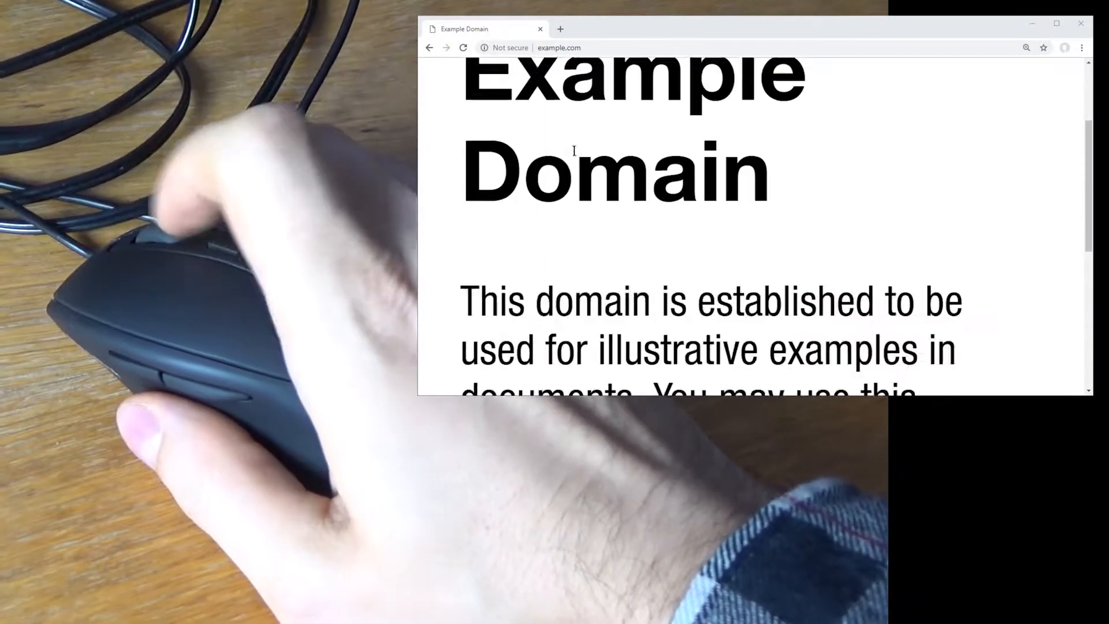
pyautogui.scroll(-1, 578, 155)
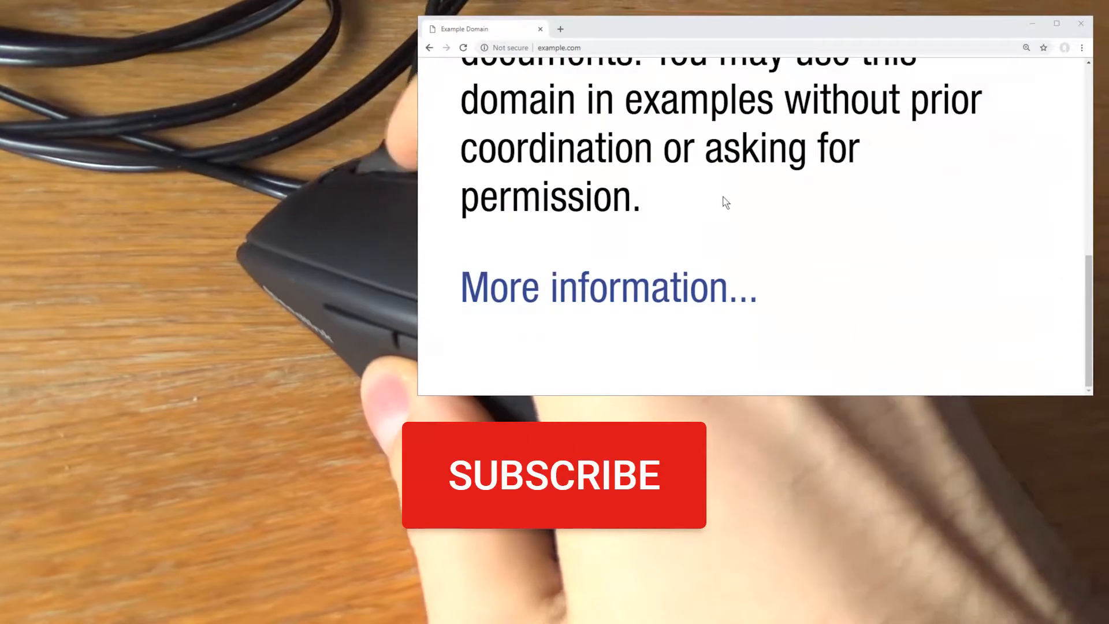
pyautogui.scroll(5, 715, 201)
pyautogui.scroll(-3, 715, 201)
pyautogui.scroll(3, 715, 201)
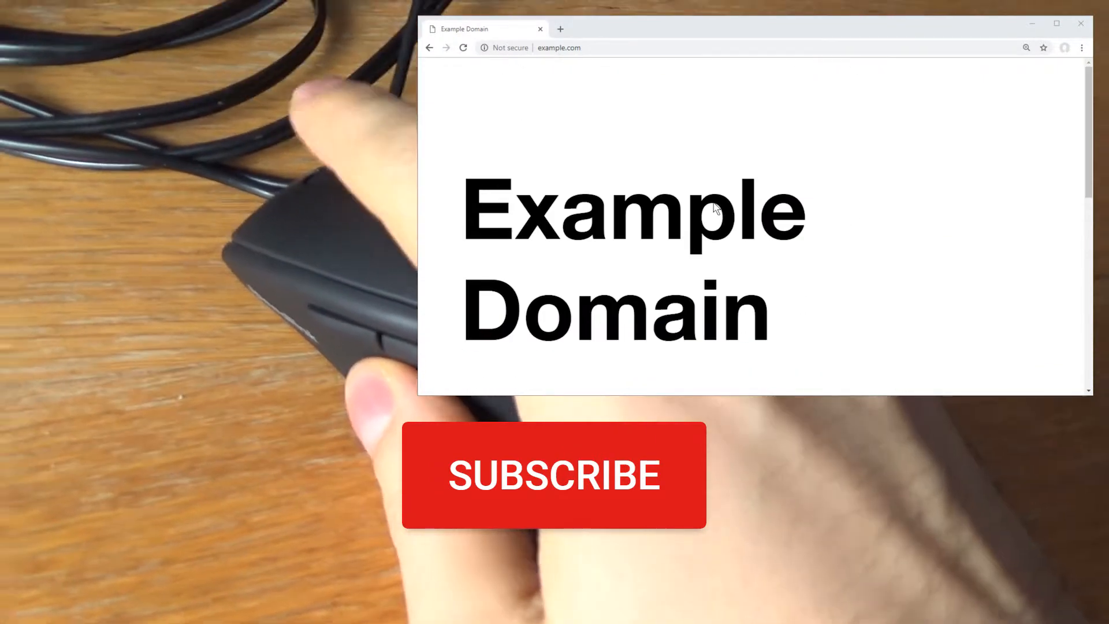